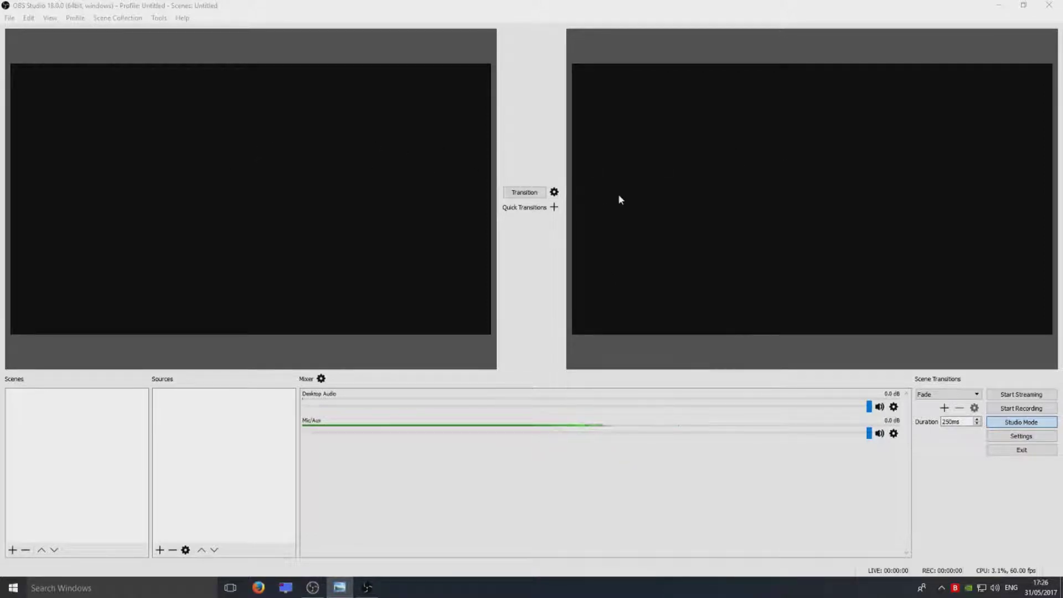
# Add a new scene from the Scenes panel, keeping the default name 'Scene 2'.
pyautogui.rightClick(39, 416)
pyautogui.click(55, 426)
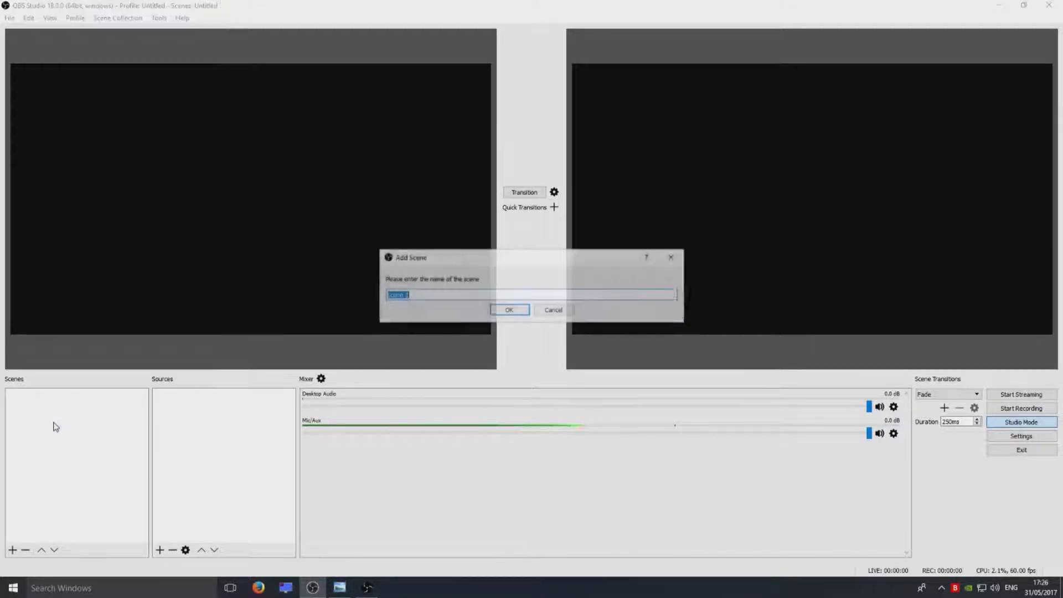
pyautogui.click(509, 313)
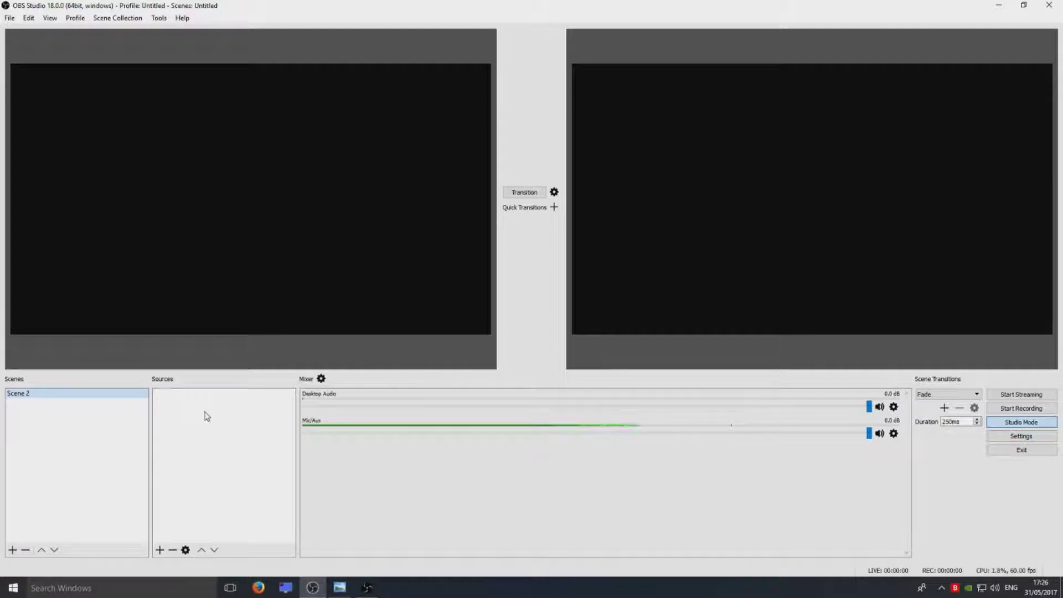
pyautogui.rightClick(205, 412)
pyautogui.moveTo(229, 418)
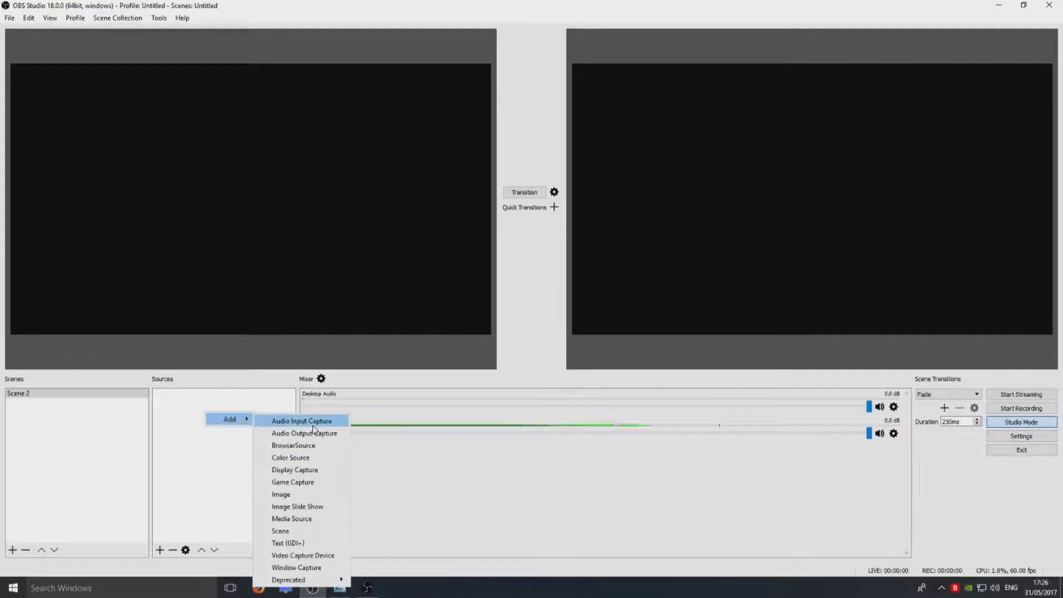
# Add a Display Capture source set to capture the second display (Display 1).
pyautogui.click(318, 473)
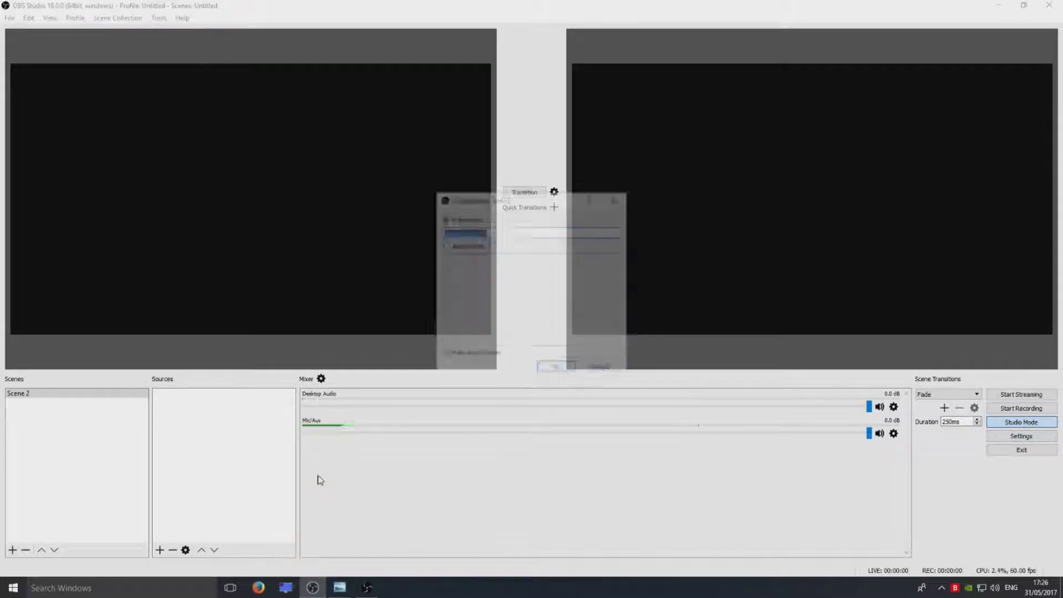
pyautogui.click(556, 369)
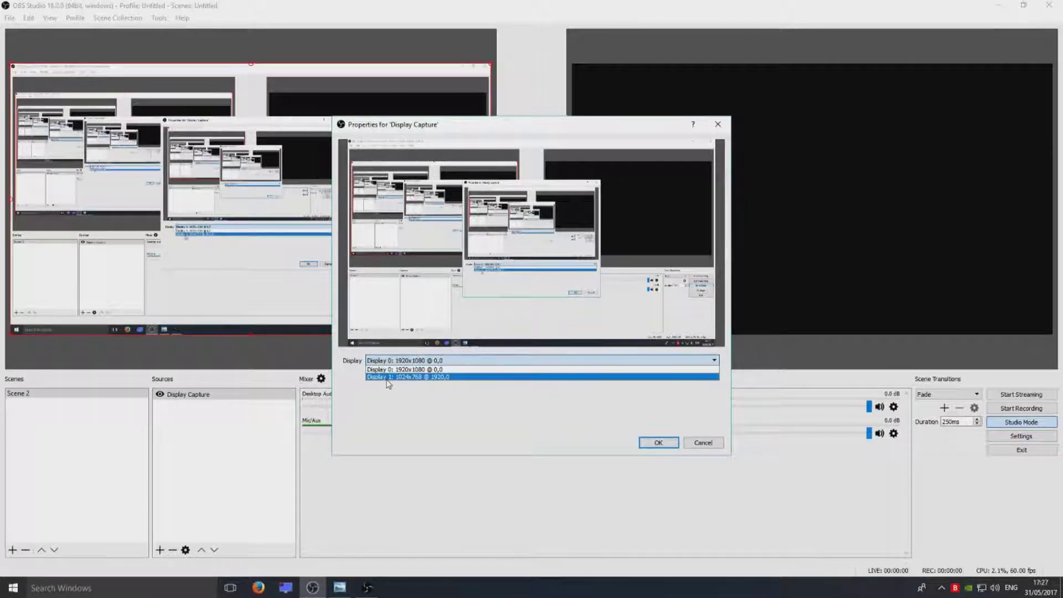
pyautogui.click(388, 377)
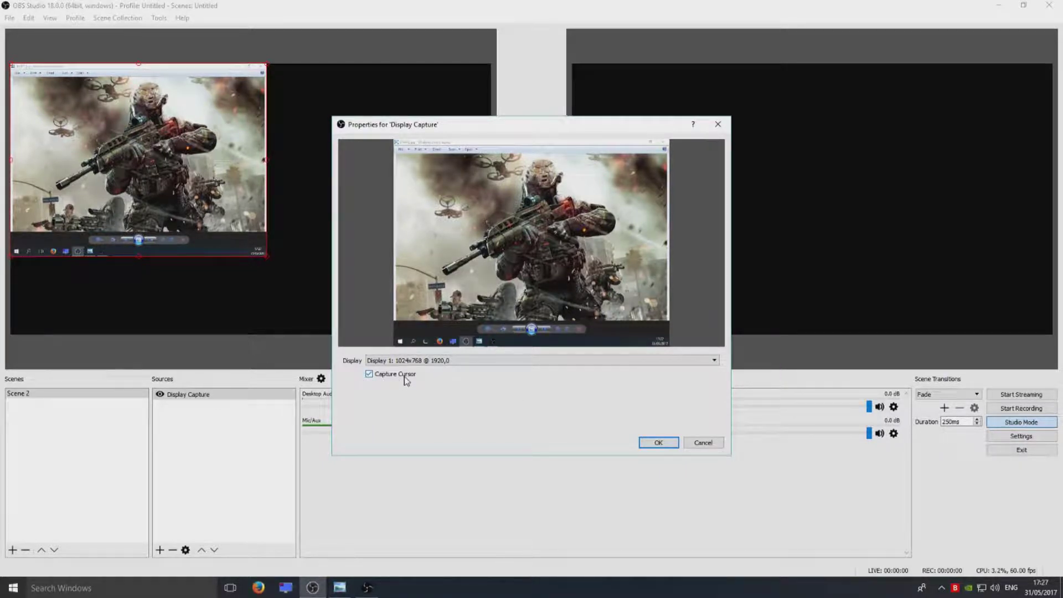
pyautogui.click(657, 443)
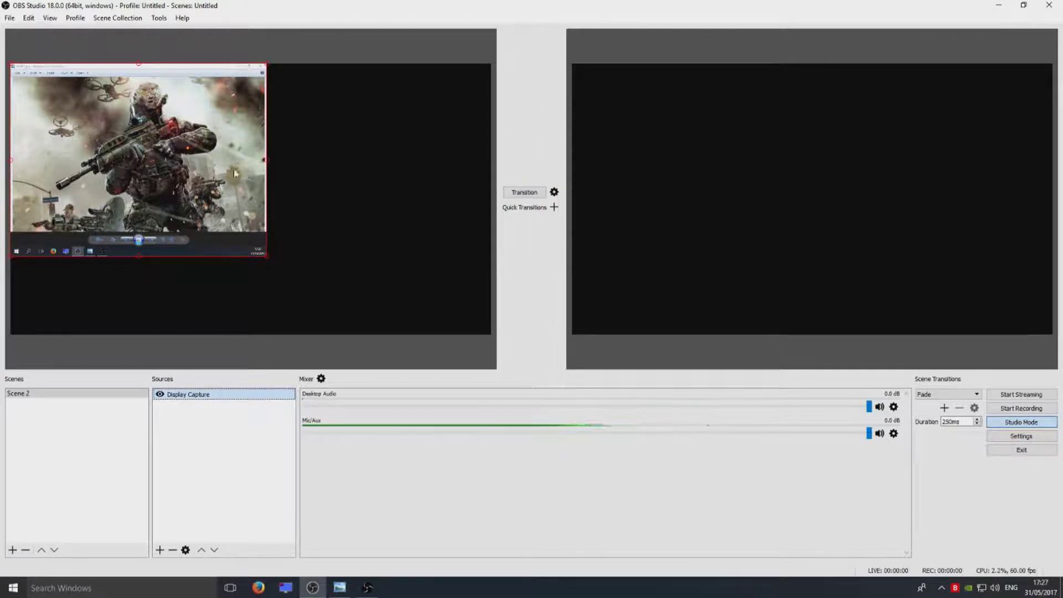
# Move the display capture and apply Transform > Stretch to screen so it fills the canvas.
pyautogui.moveTo(181, 183); pyautogui.dragTo(263, 206)
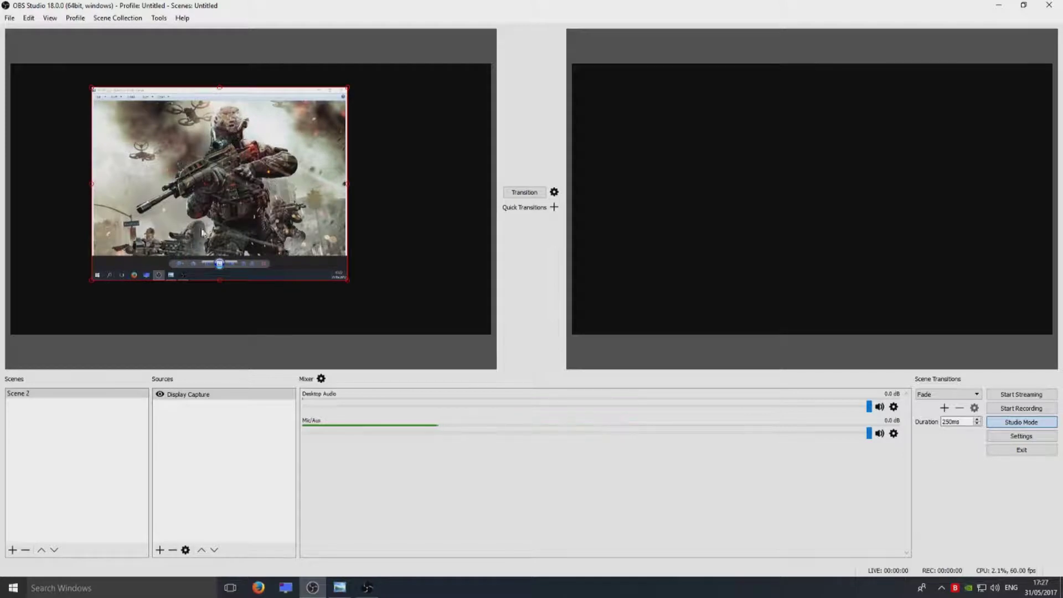
pyautogui.rightClick(175, 131)
pyautogui.moveTo(209, 250)
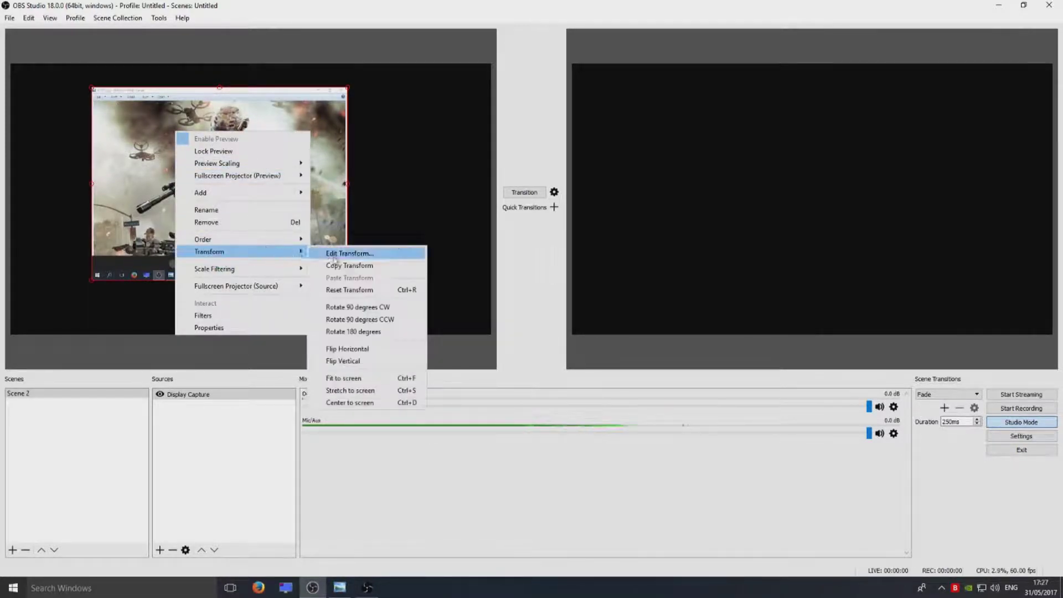
pyautogui.click(363, 395)
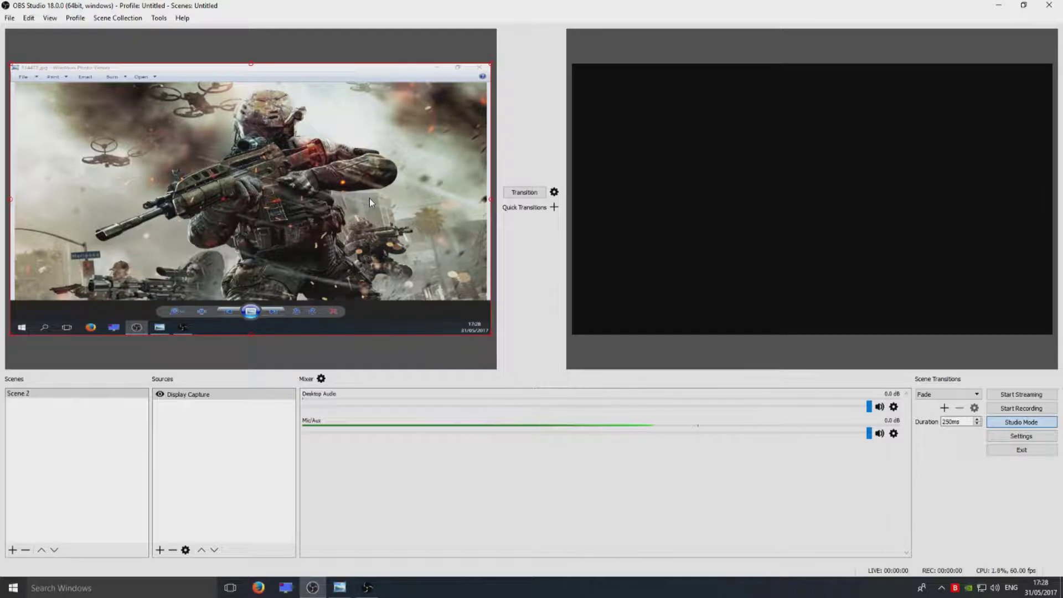
# Transition Scene 2 to the program view and deselect the Display Capture source.
pyautogui.click(524, 193)
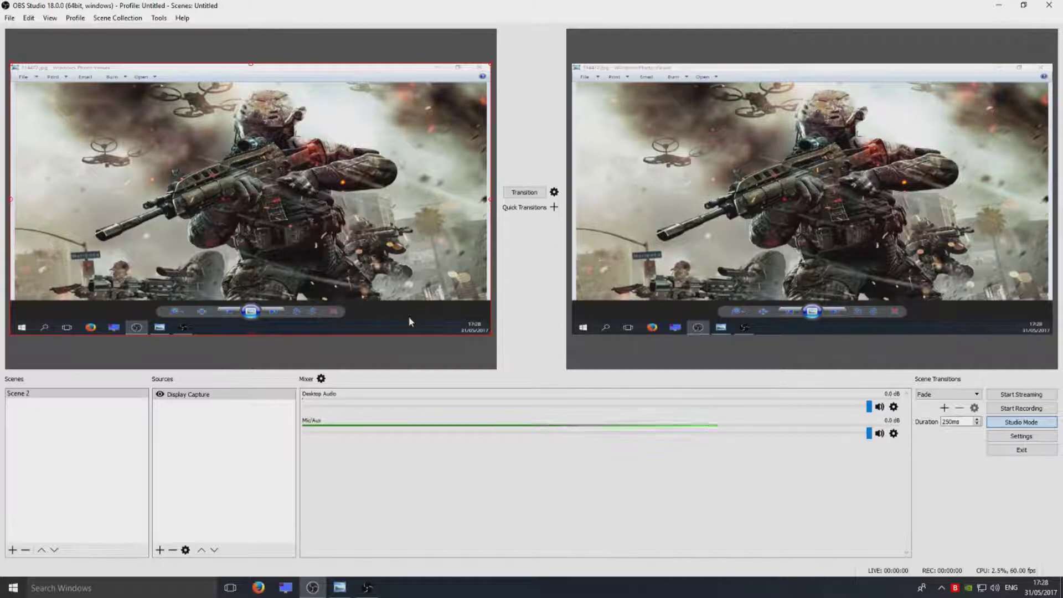
pyautogui.click(193, 427)
# Add a Video Capture Device source using the Logitech HD Pro Webcam C920.
pyautogui.rightClick(215, 434)
pyautogui.moveTo(240, 438)
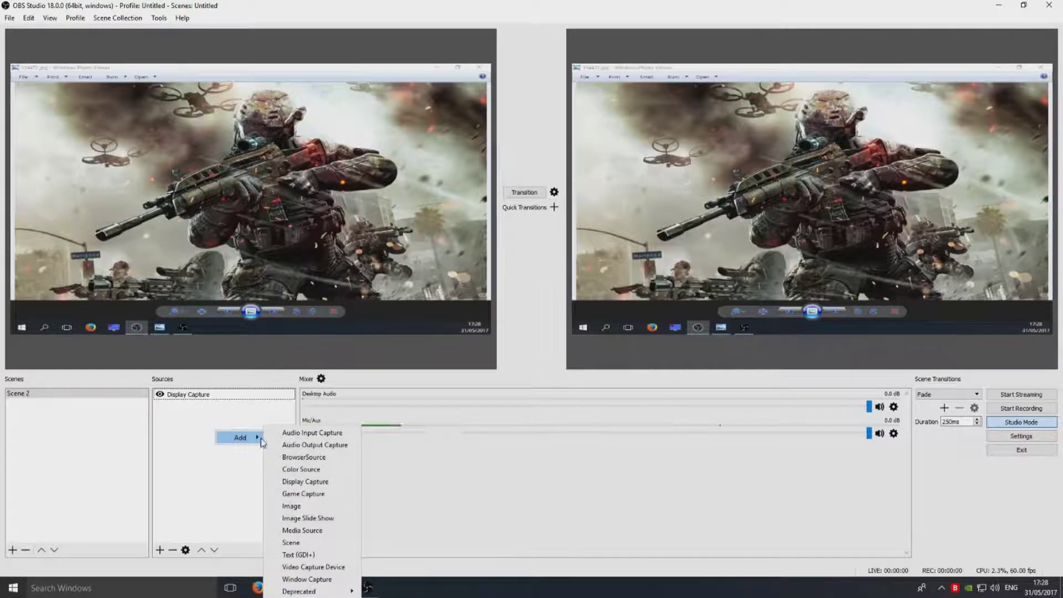
pyautogui.click(332, 566)
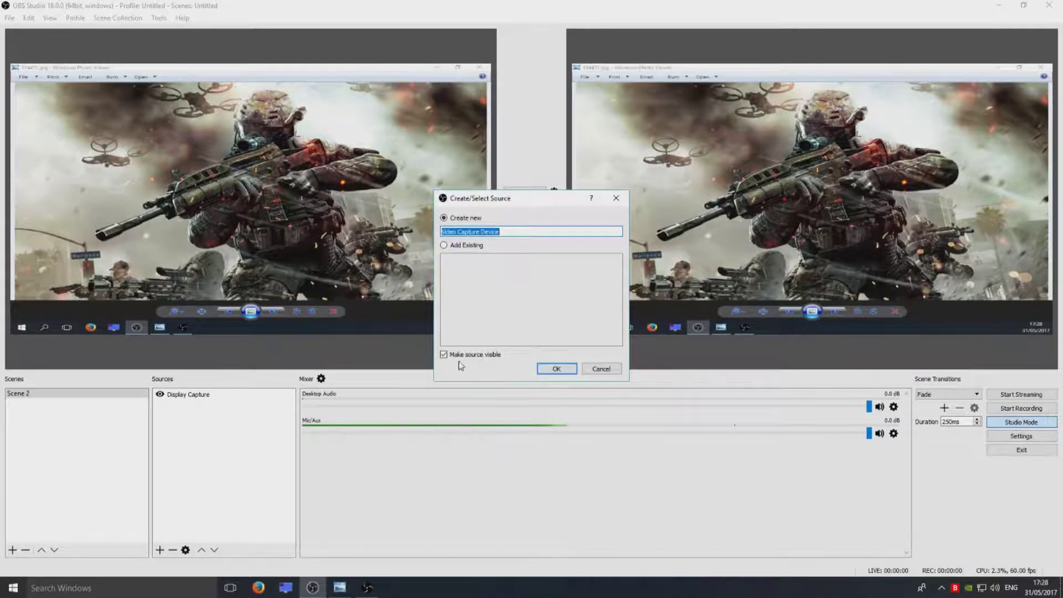
pyautogui.click(551, 370)
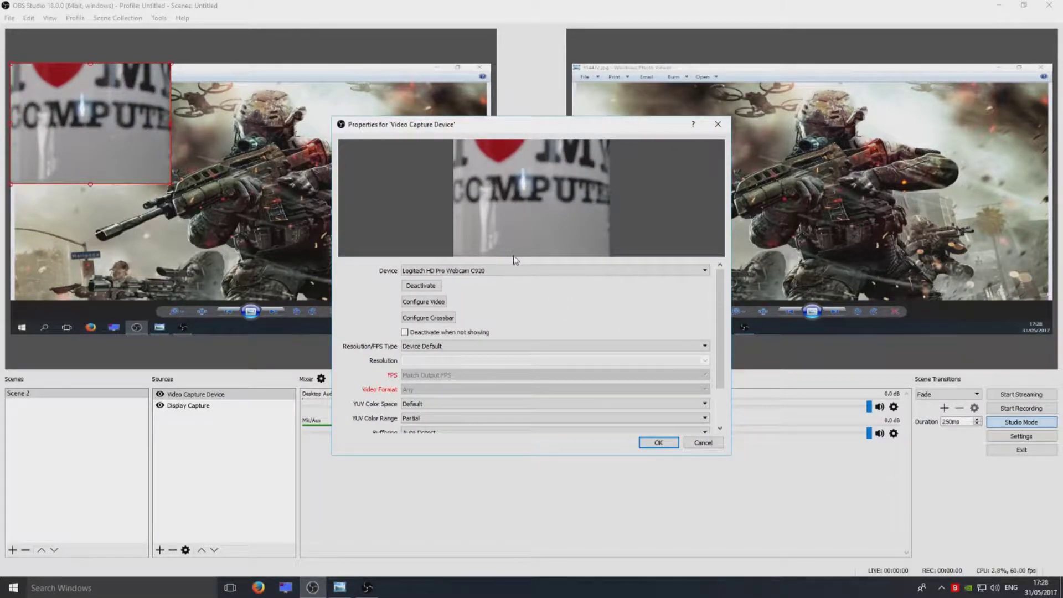
pyautogui.click(432, 275)
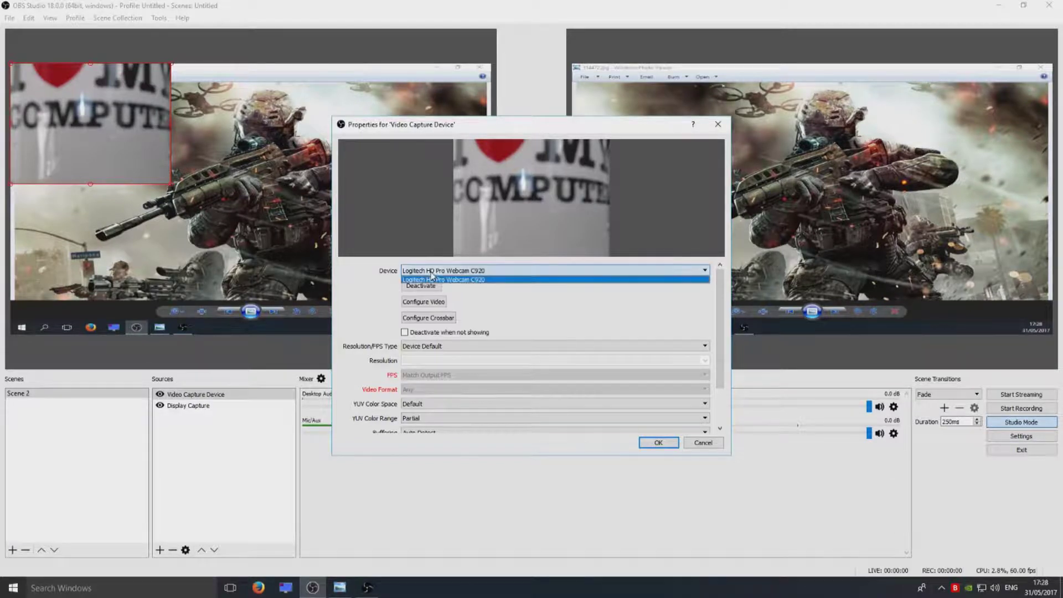
pyautogui.click(484, 279)
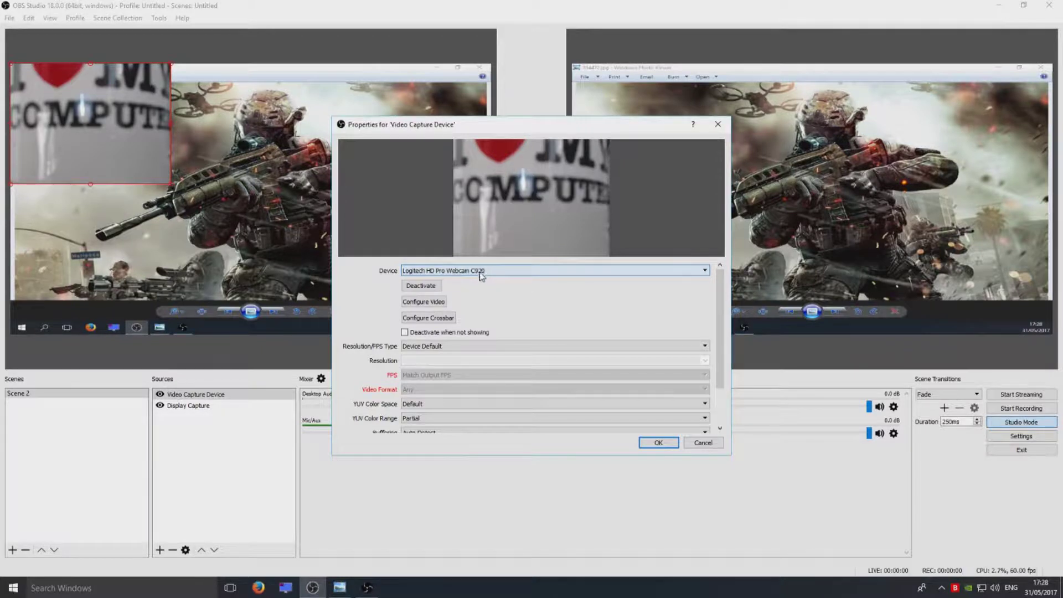
pyautogui.scroll(-2, 715, 363)
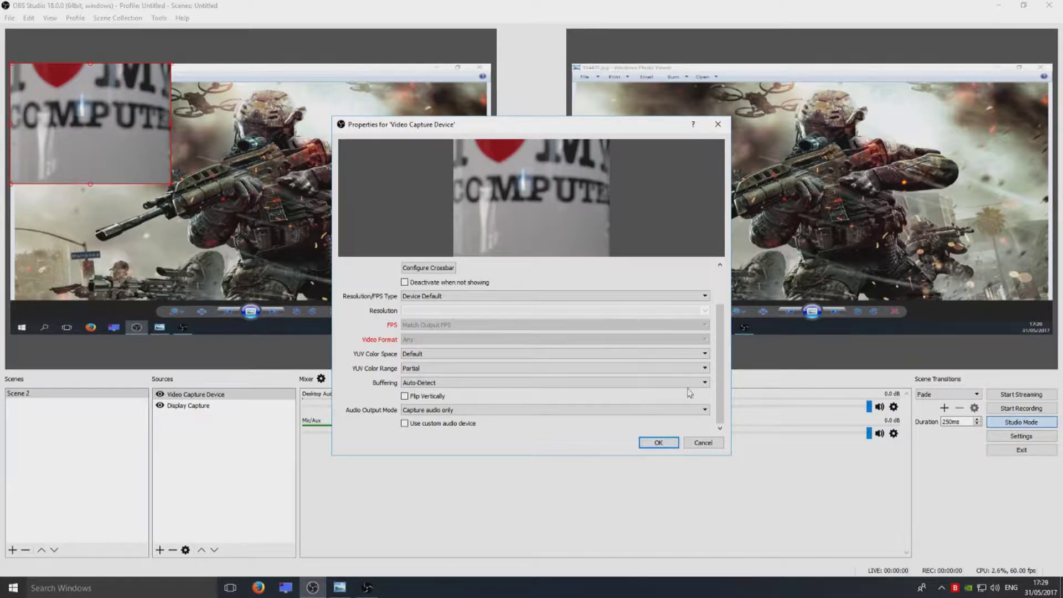
pyautogui.click(656, 442)
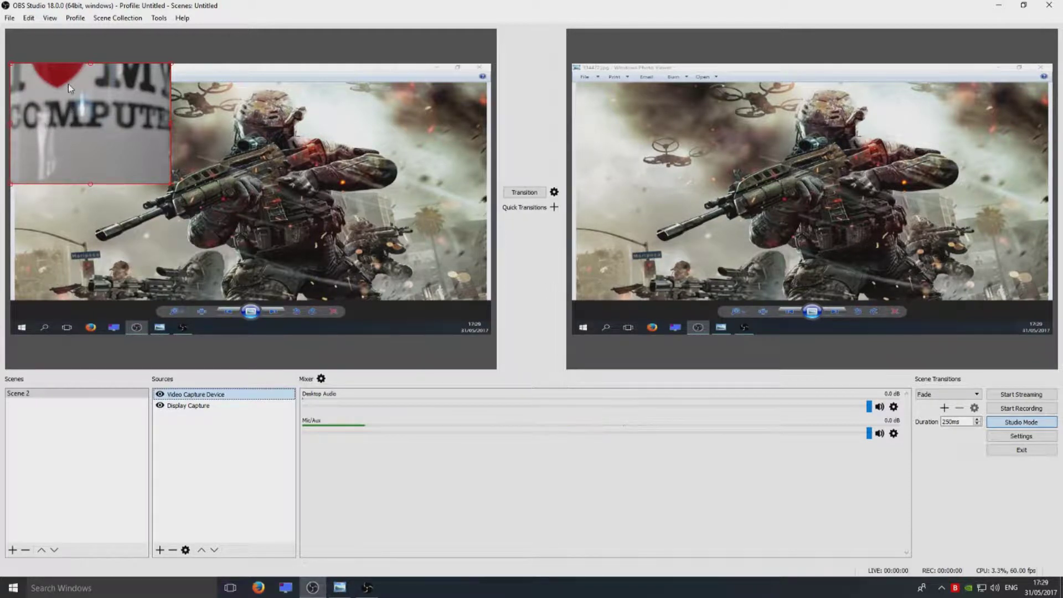
pyautogui.moveTo(69, 84)
pyautogui.mouseDown()
pyautogui.moveTo(92, 164)
pyautogui.moveTo(182, 132)
pyautogui.mouseUp()
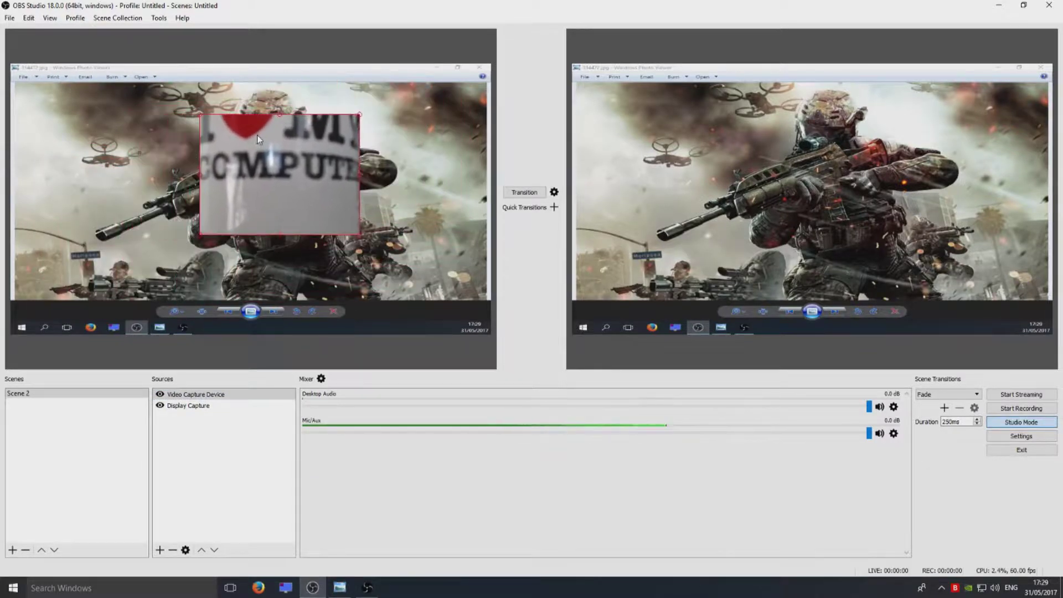
# Move the webcam feed to the top-right corner and shrink it into a small overlay.
pyautogui.moveTo(256, 136); pyautogui.dragTo(386, 84)
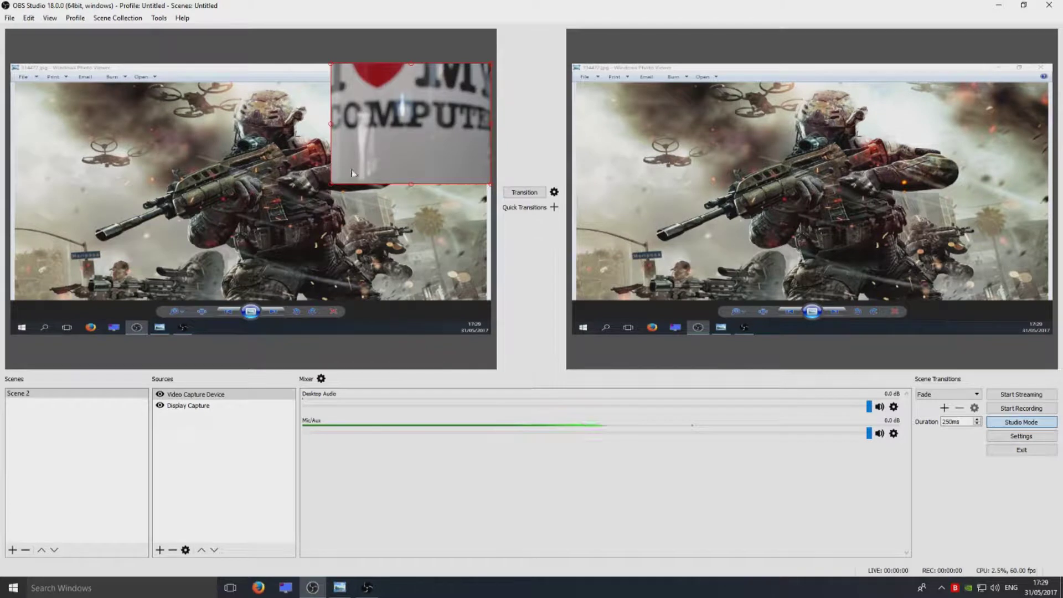
pyautogui.moveTo(332, 188)
pyautogui.mouseDown()
pyautogui.moveTo(449, 127)
pyautogui.moveTo(217, 261)
pyautogui.moveTo(408, 116)
pyautogui.moveTo(400, 131)
pyautogui.mouseUp()
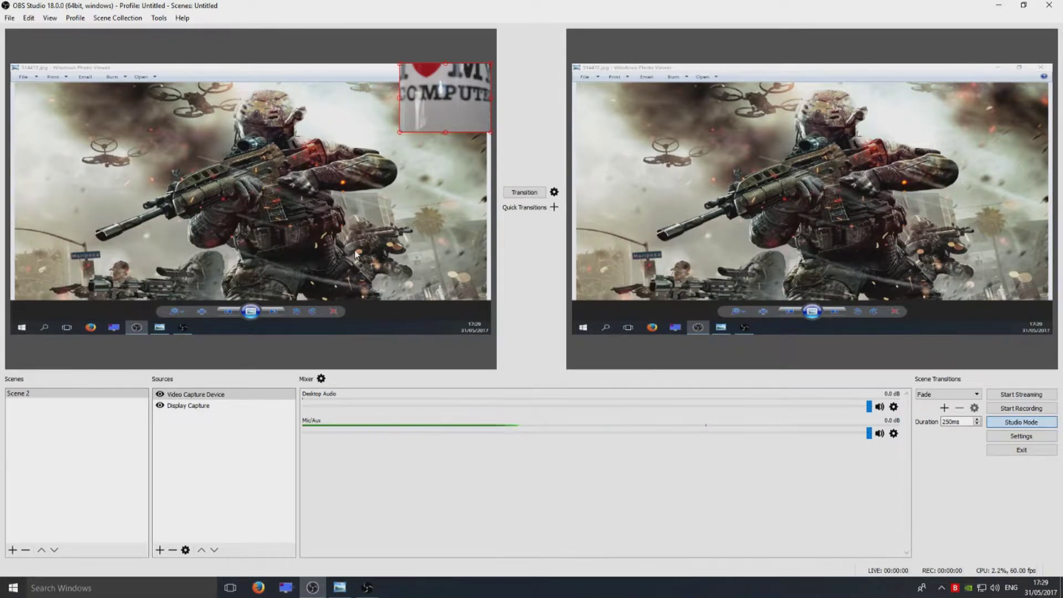
pyautogui.click(205, 408)
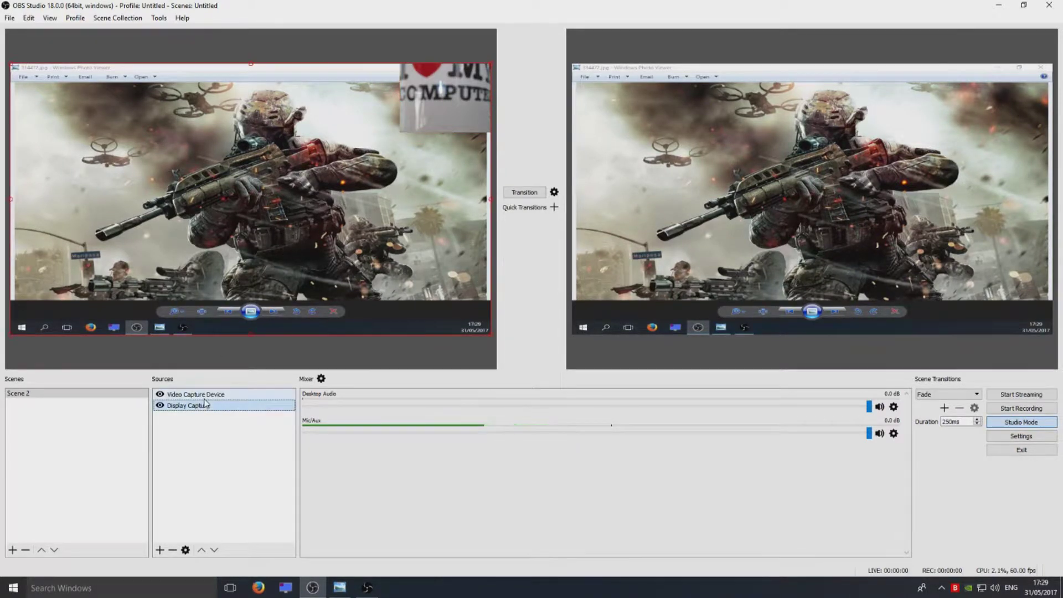
pyautogui.click(203, 396)
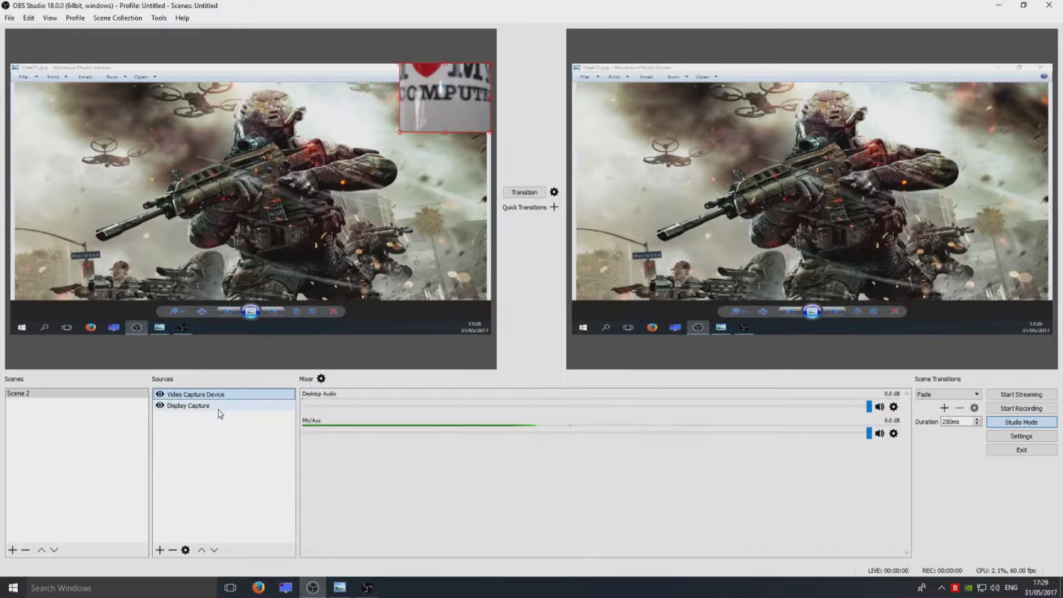
pyautogui.click(204, 408)
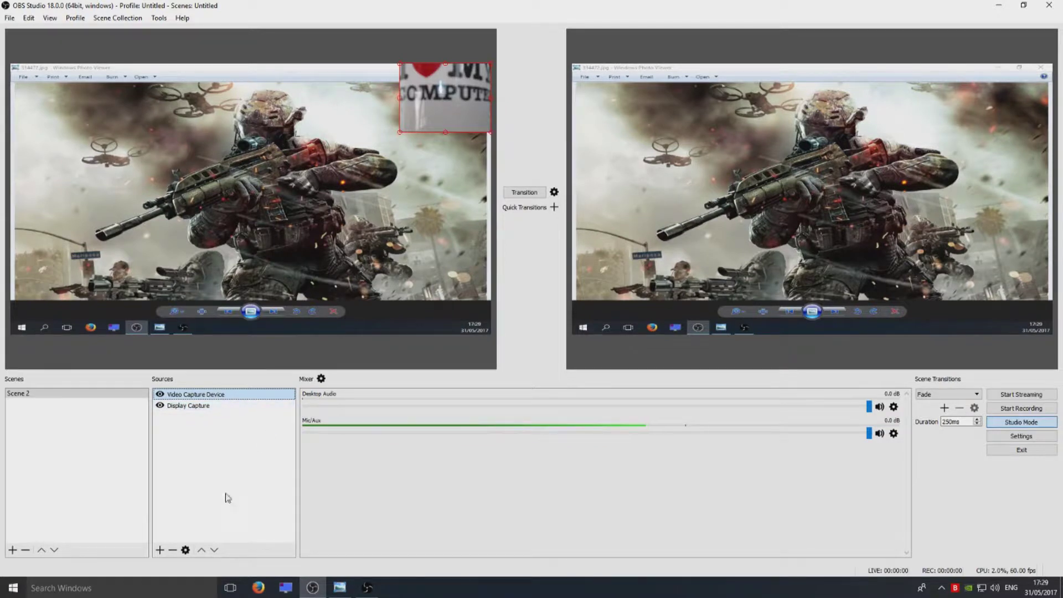
pyautogui.click(214, 550)
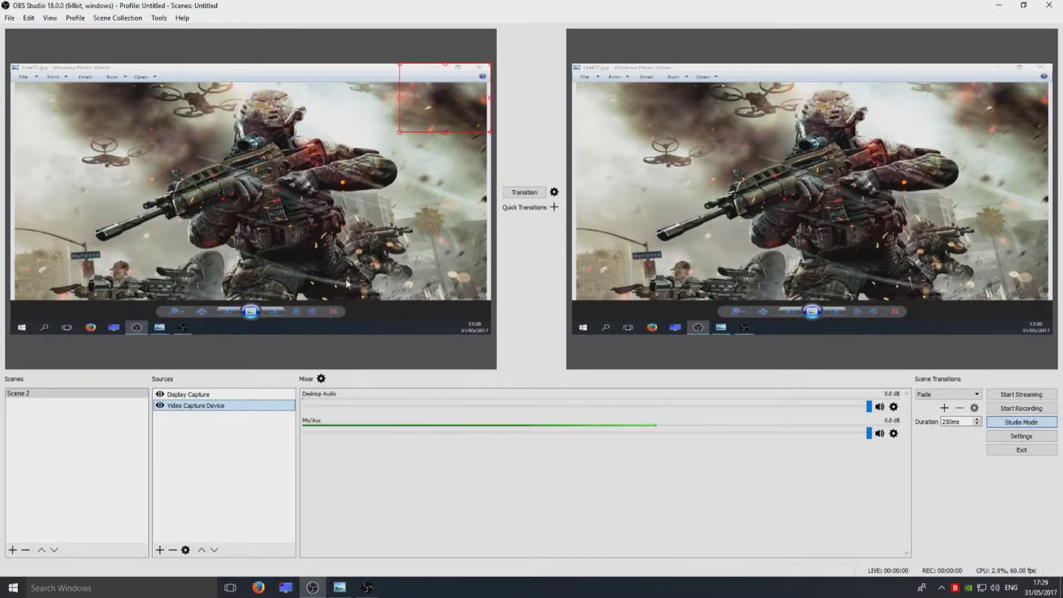
pyautogui.click(200, 551)
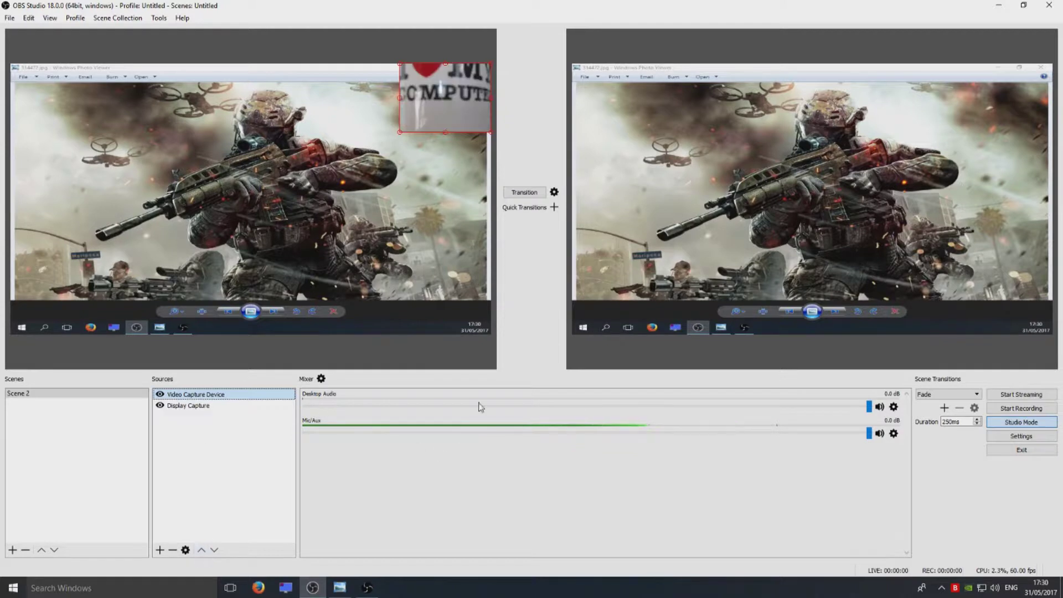
pyautogui.click(524, 192)
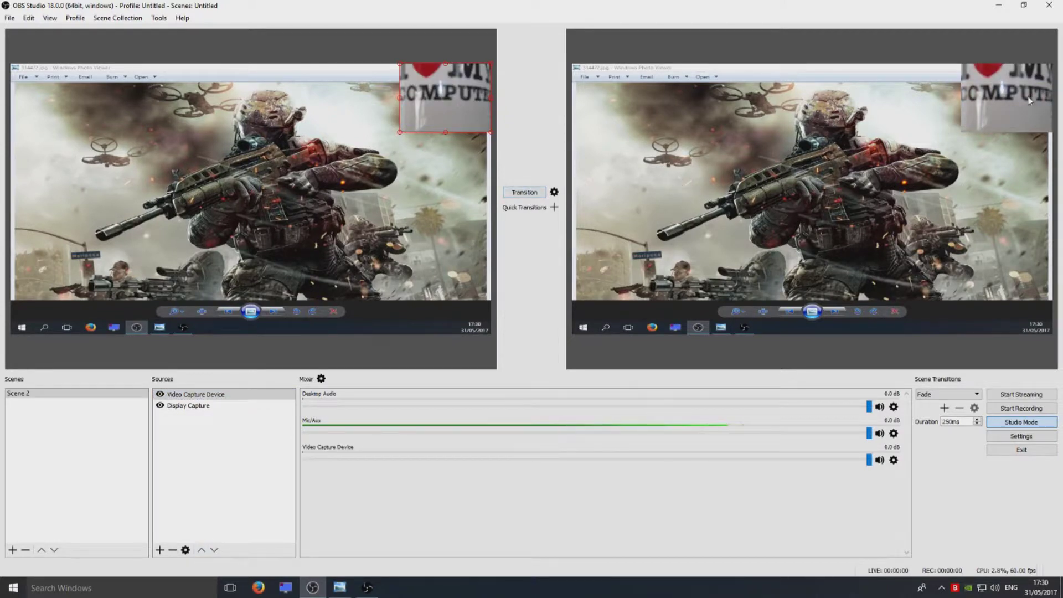